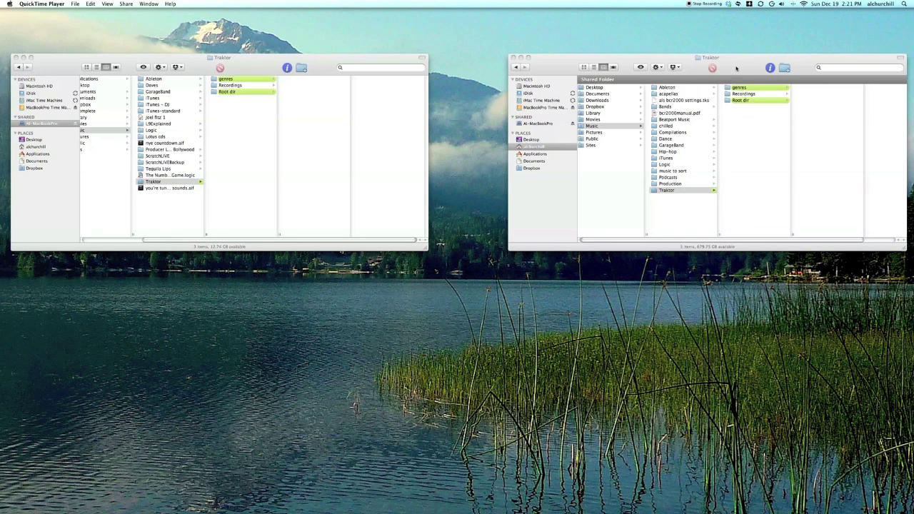
Step: Bring the desktop's Traktor Finder window on the right to the front
click(679, 191)
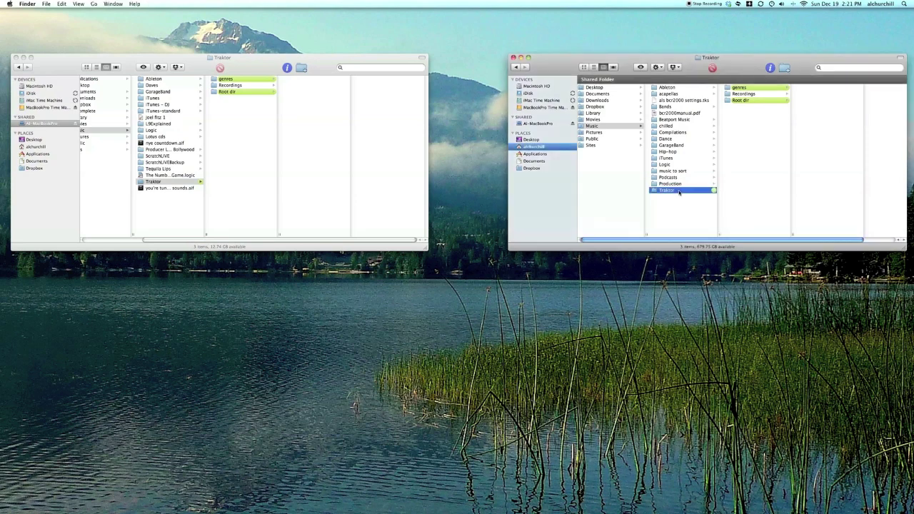
Step: Browse the desktop's genres, Root dir and Recordings folders, ending on Root dir's contents
click(741, 89)
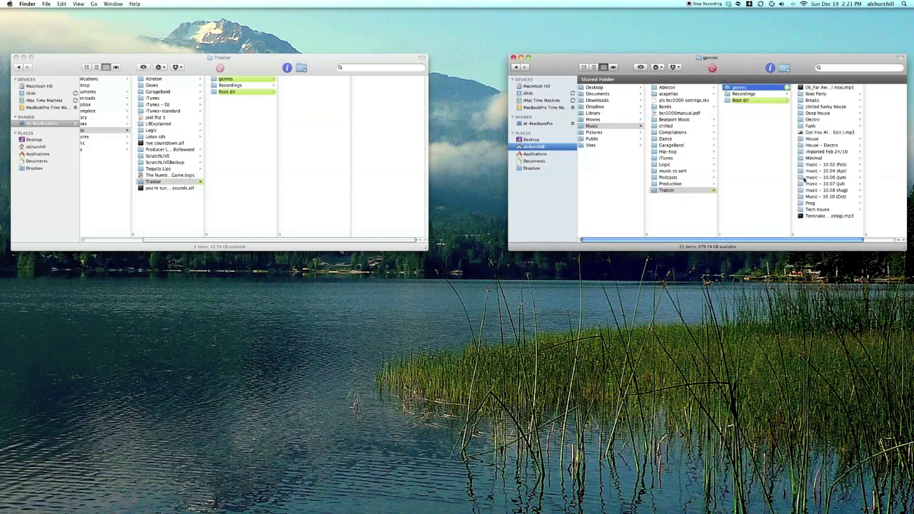
click(739, 101)
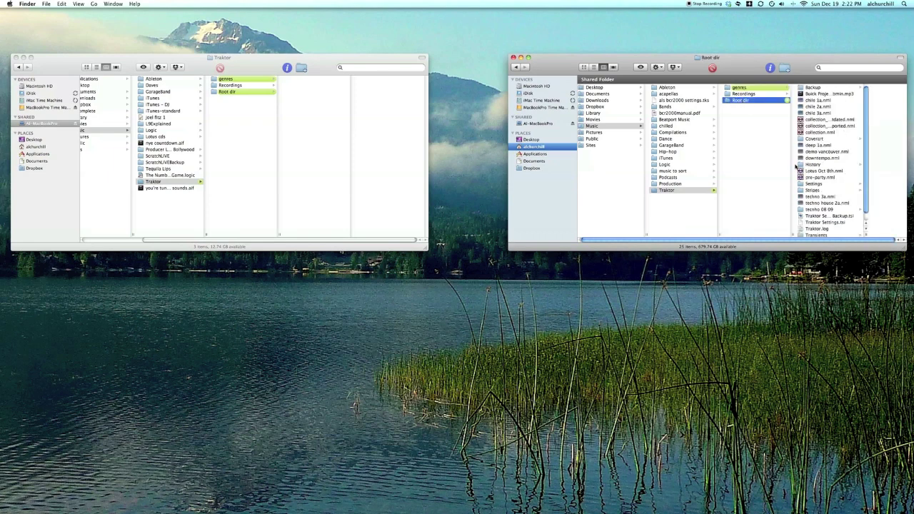
click(742, 93)
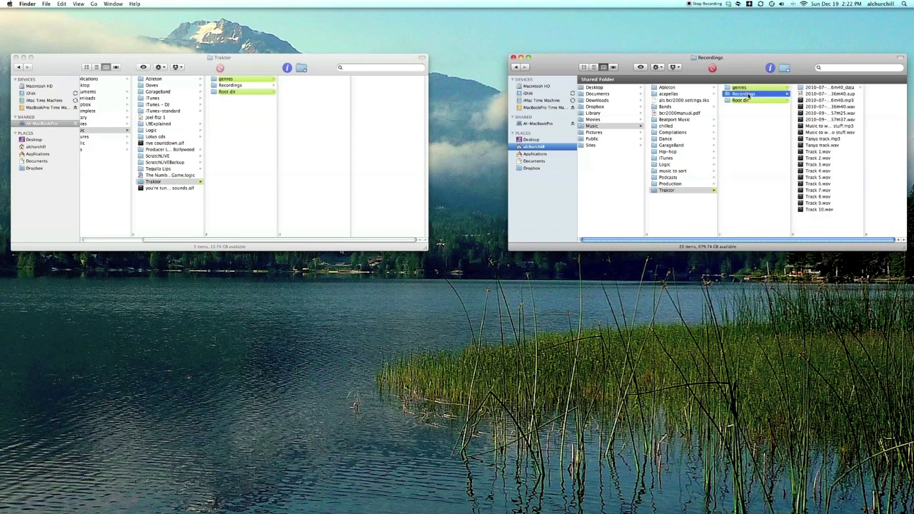
click(748, 100)
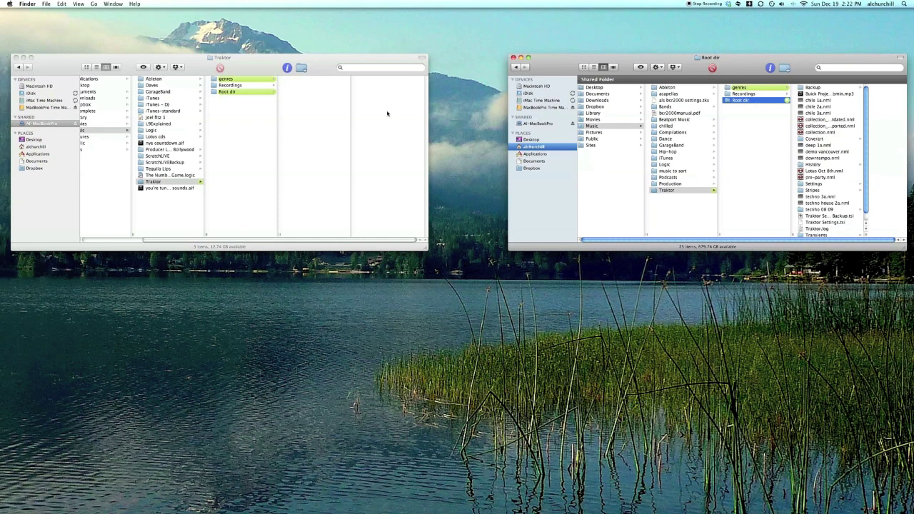
drag(320, 64, 324, 64)
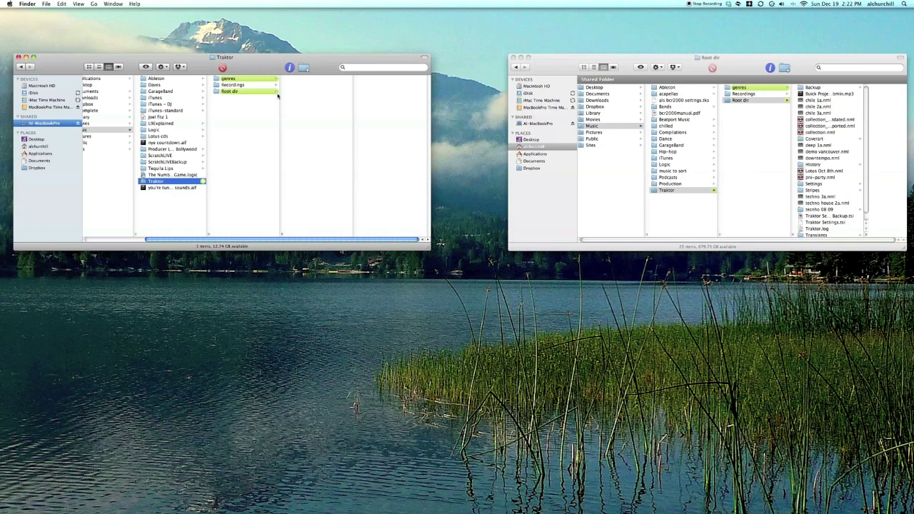
Step: Open the laptop's genres folder to list its 22 items, including the monthly music folders
drag(260, 62, 261, 60)
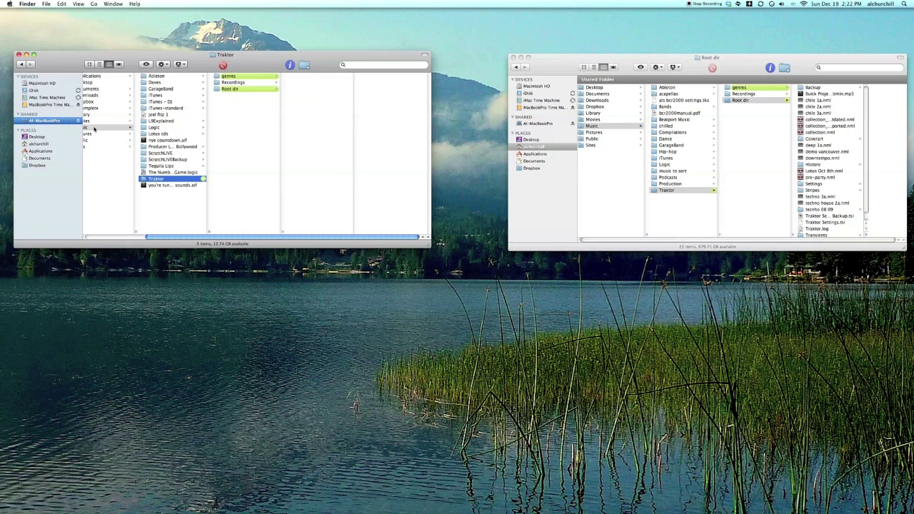
scroll(94, 129, left, 3)
scroll(95, 129, right, 3)
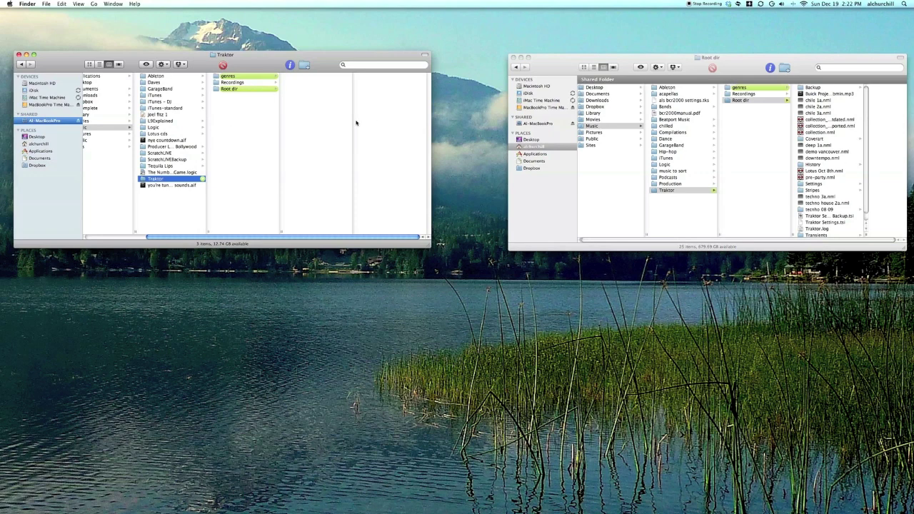
click(259, 76)
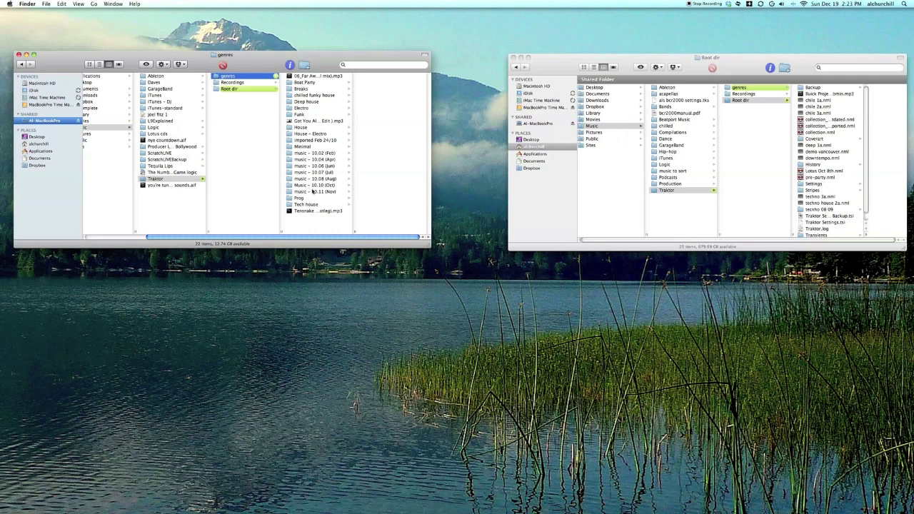
Step: Show the laptop's music – 10.11 (Nov) folder beside the desktop's genres > Music – 10.10 (Oct)
click(322, 192)
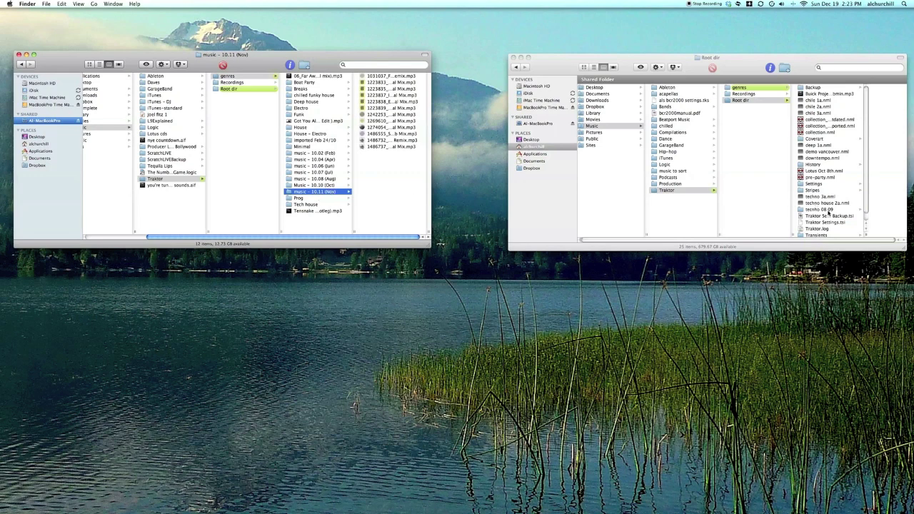
scroll(828, 211, down, 1)
click(743, 91)
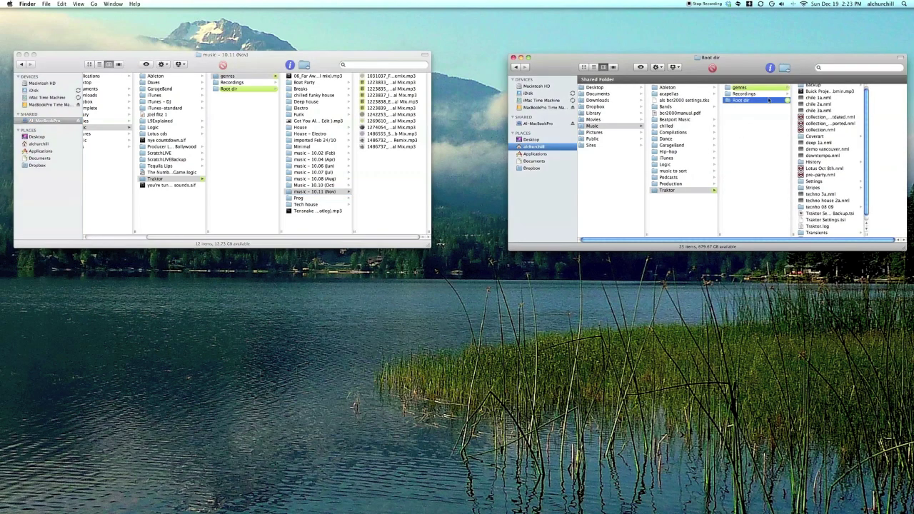
click(758, 90)
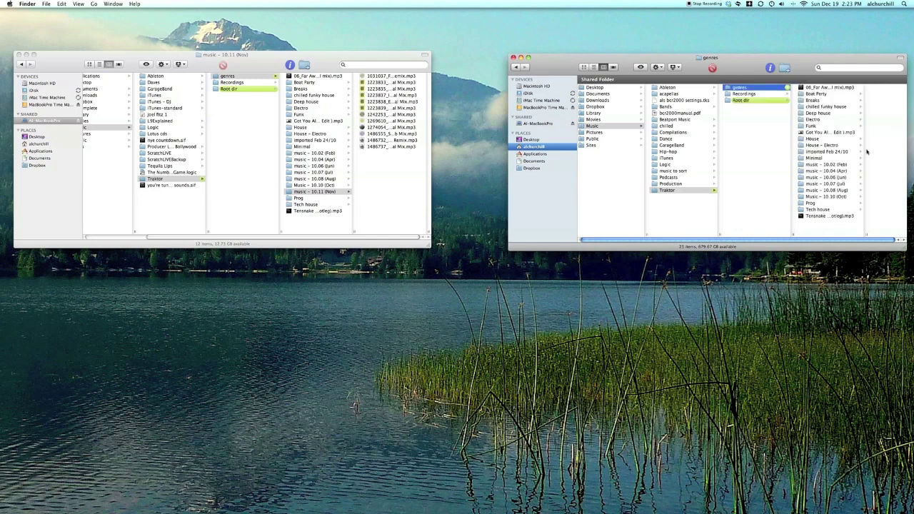
click(836, 197)
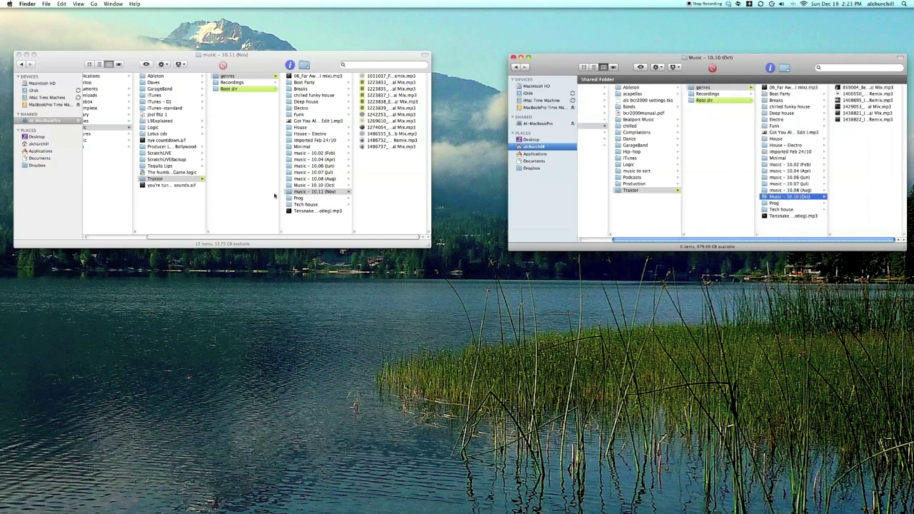
click(329, 61)
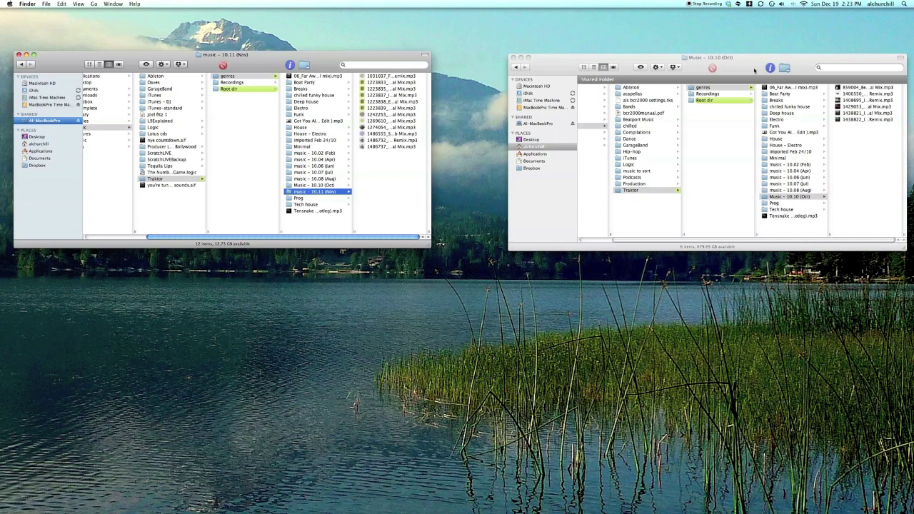
drag(753, 69, 752, 67)
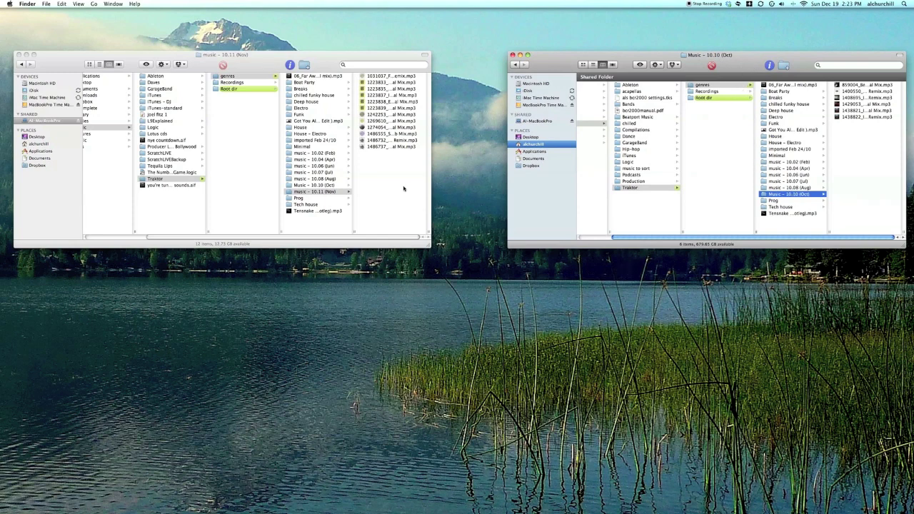
Step: Drag music – 10.11 (Nov) from the laptop window into the desktop's genres column
click(321, 193)
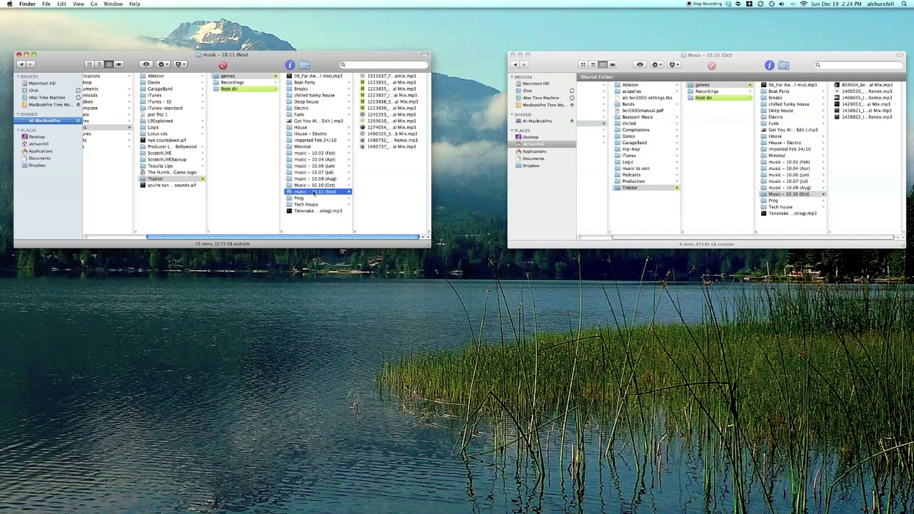
drag(314, 192, 792, 224)
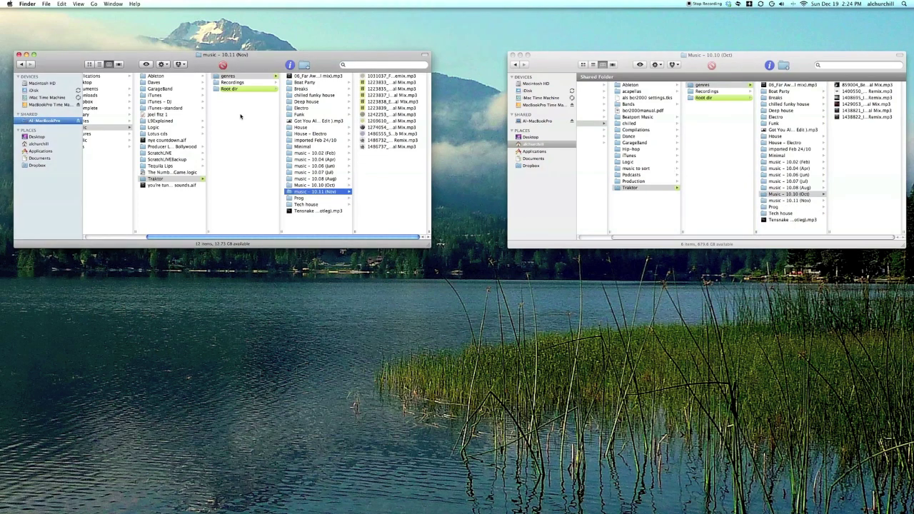
Step: Copy the laptop's Root dir collection.nml onto the desktop's Root dir, choosing Replace
click(241, 90)
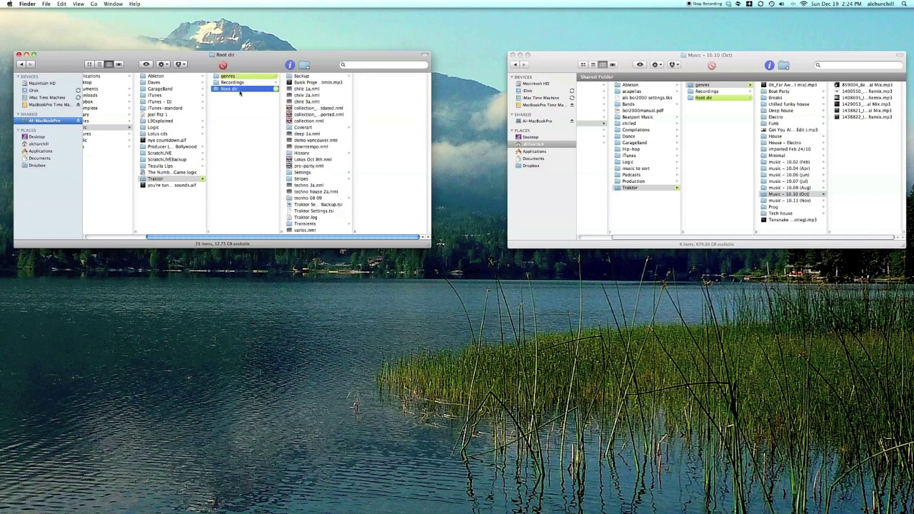
click(309, 121)
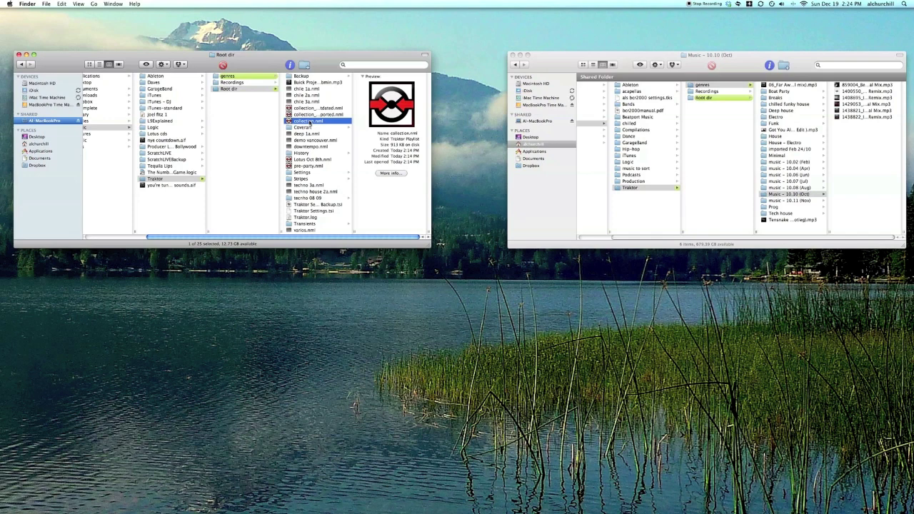
drag(309, 124, 794, 130)
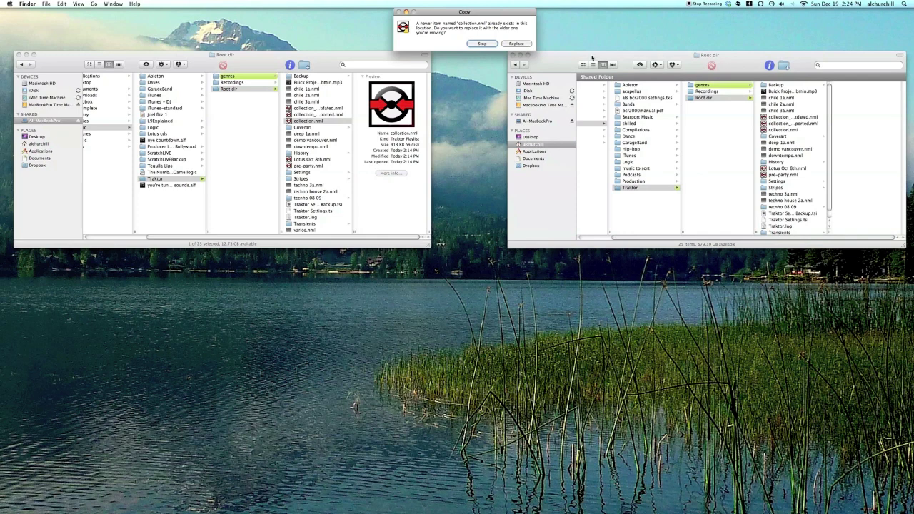
click(509, 43)
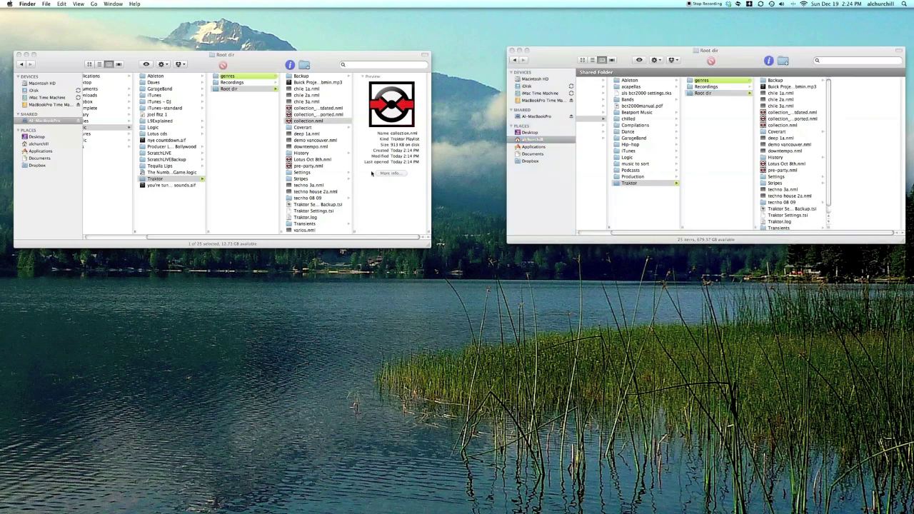
Step: Close the laptop's Finder window and move the remaining window up and left
click(321, 54)
key(super+w)
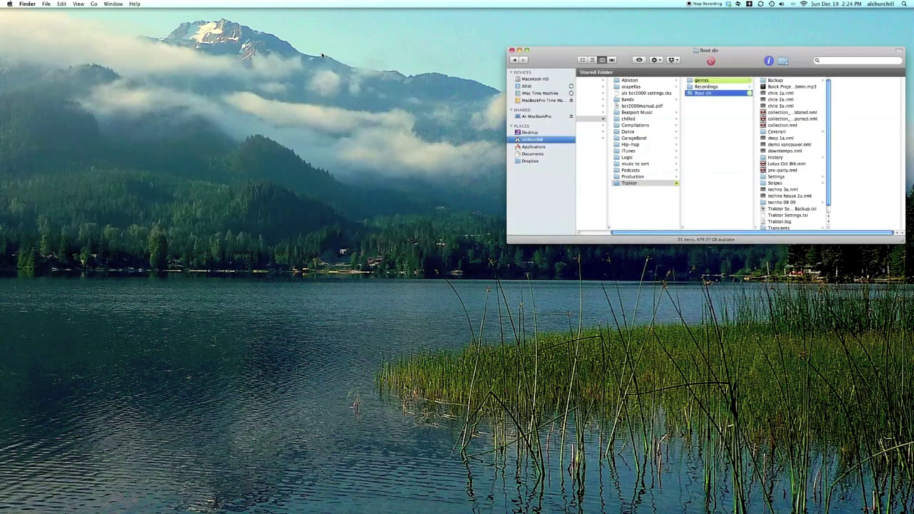
drag(568, 50, 434, 27)
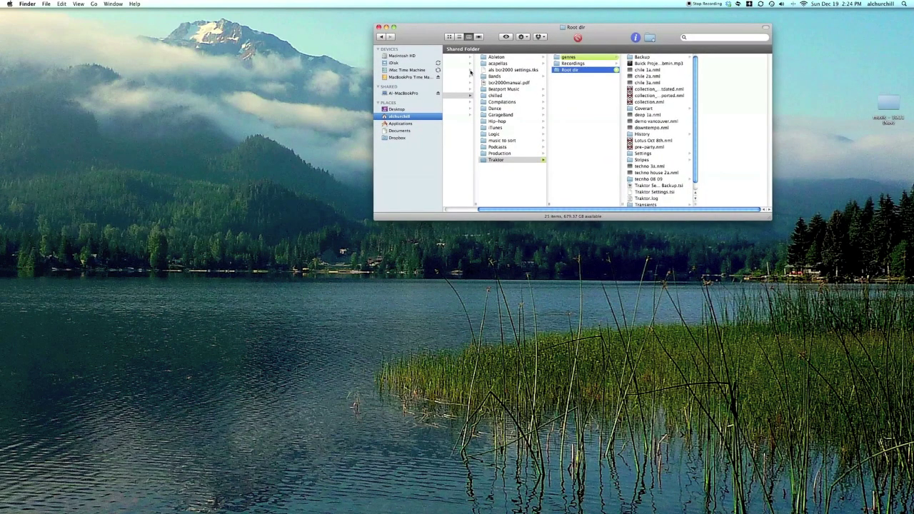
Step: Launch Traktor by searching 'trak' in Spotlight
key(super+space)
text(trak)
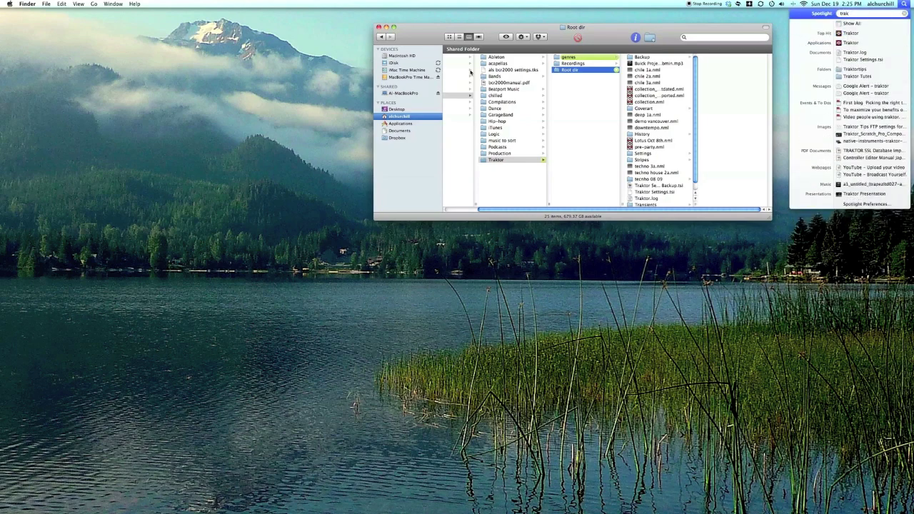
key(Return)
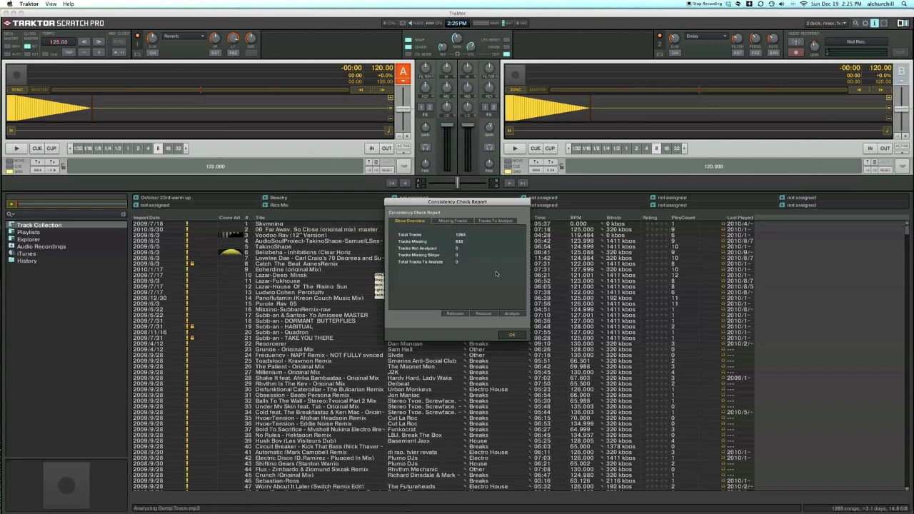
Step: Switch to Finder with Cmd+Tab, then bring Traktor back to the front
key(super+Tab)
key(super+Tab)
key(super+Tab)
key(super+Tab)
key(super+Tab)
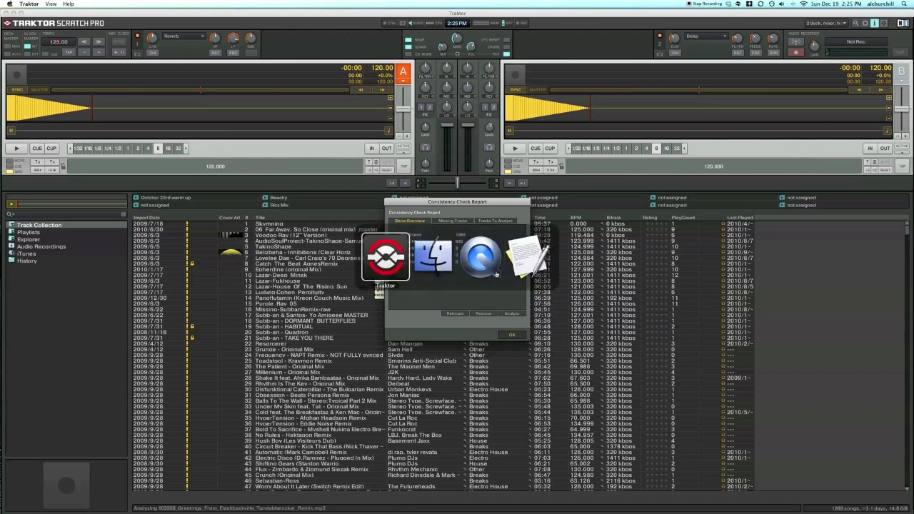
key(super+Tab)
key(super+Tab)
key(super+Tab)
key(super+Tab)
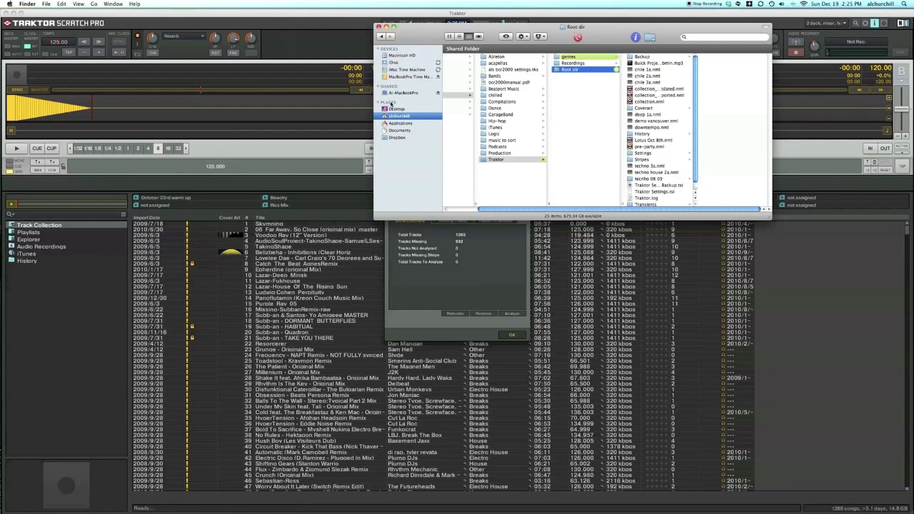
click(342, 41)
Step: Relocate the missing tracks from Music > Traktor > genres, leaving only Skymning missing
click(450, 221)
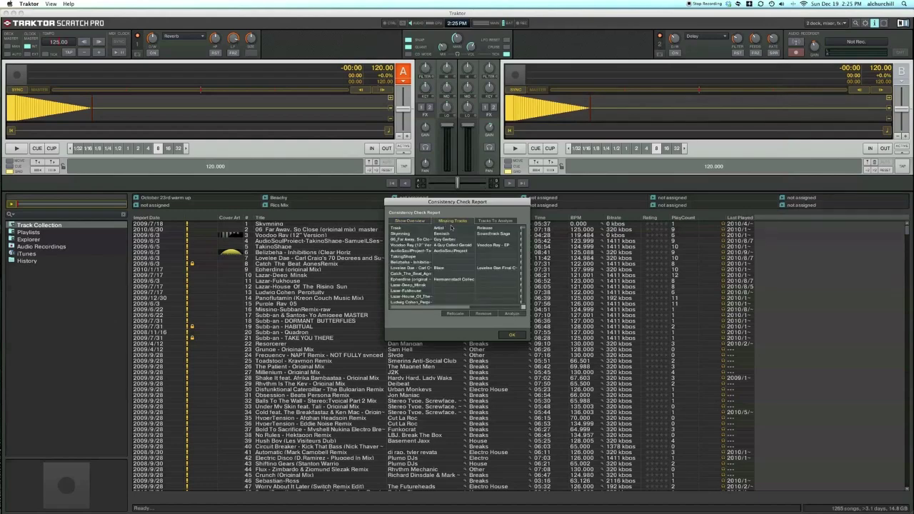
click(456, 313)
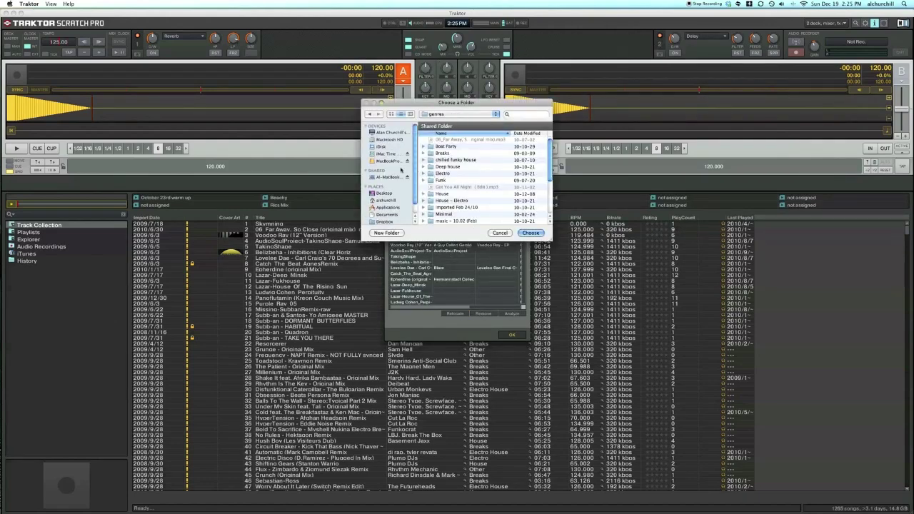
click(389, 200)
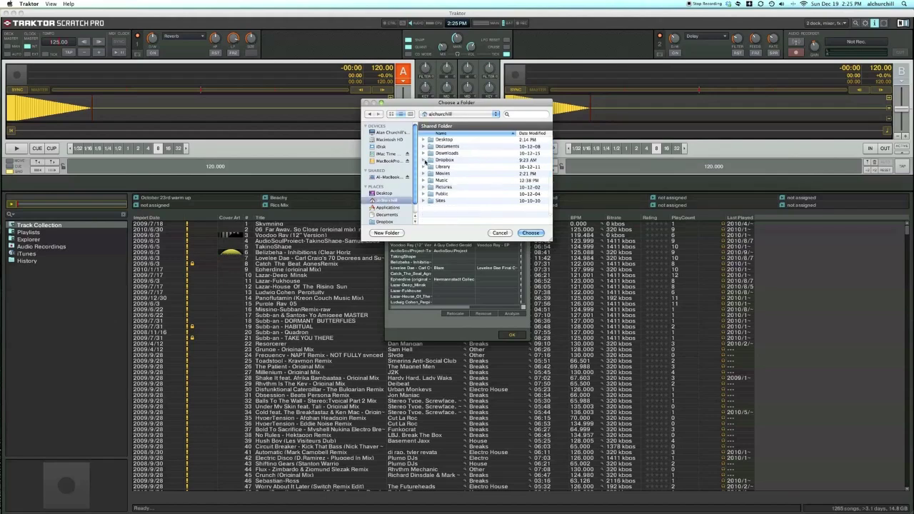
click(425, 181)
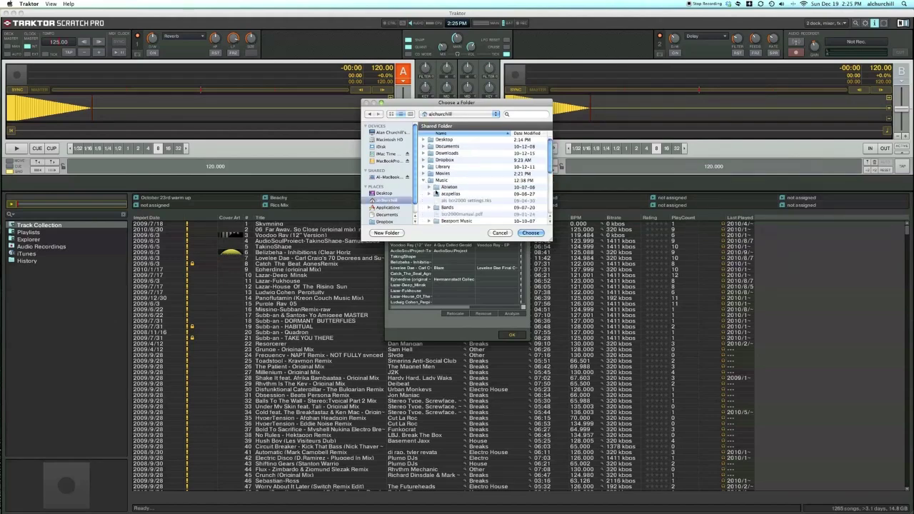
scroll(436, 193, down, 6)
click(438, 200)
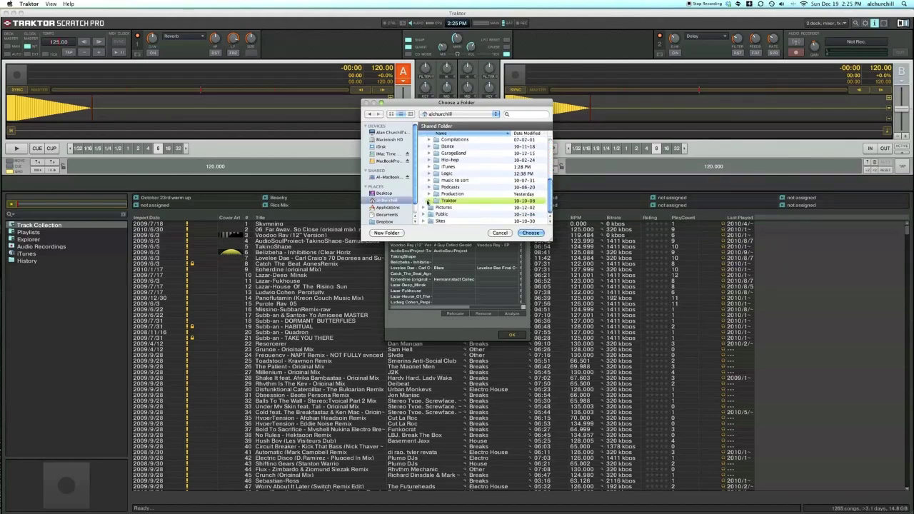
click(427, 202)
click(450, 207)
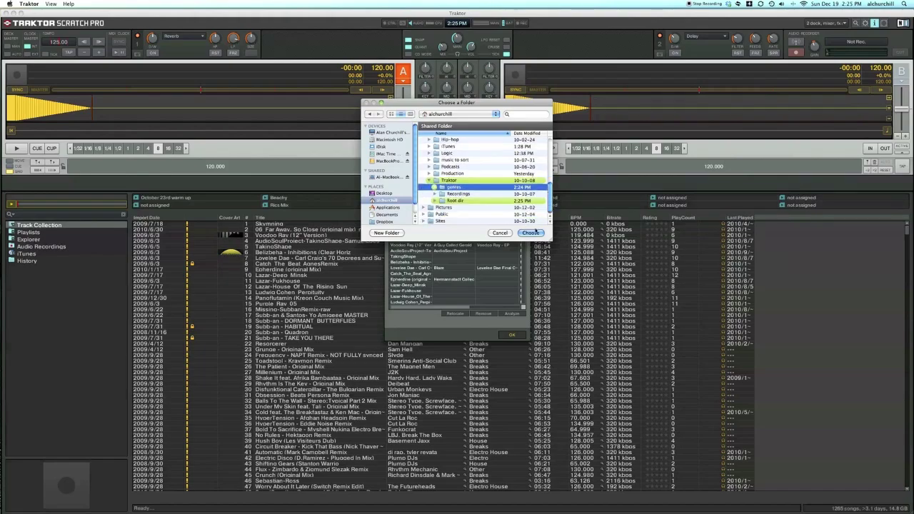
click(530, 232)
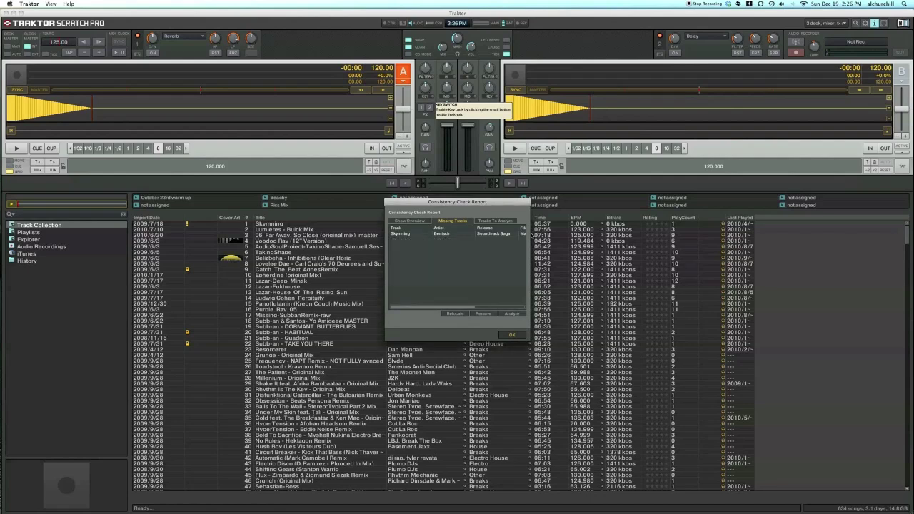
Step: Review the consistency report's overview and missing-tracks lists, then close it with OK
click(420, 222)
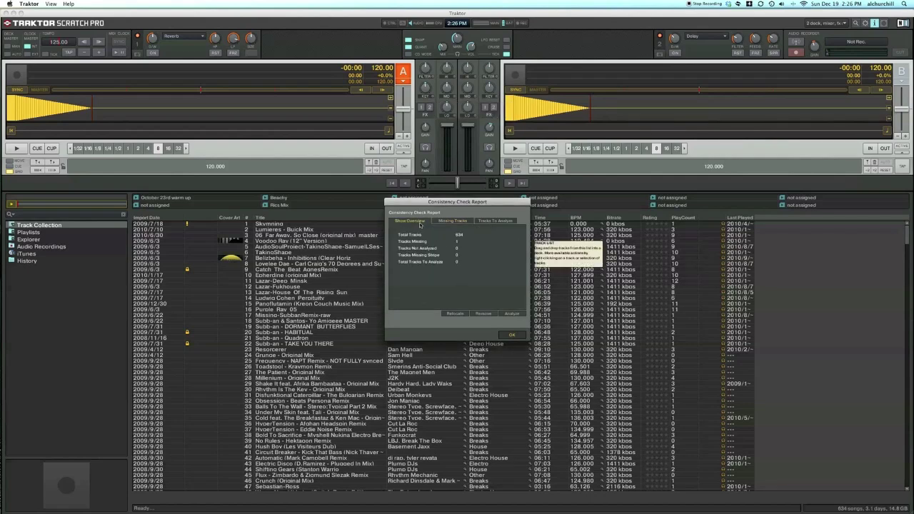
click(461, 222)
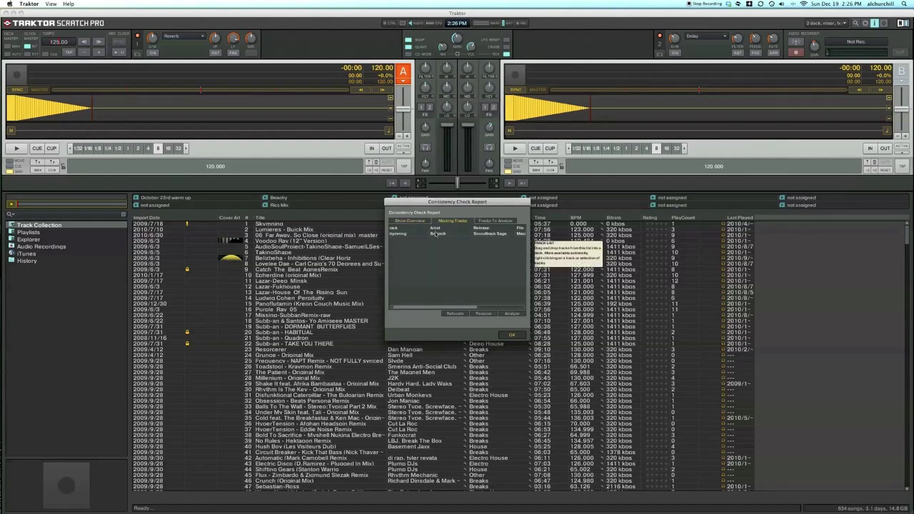
click(406, 222)
scroll(535, 359, down, 2)
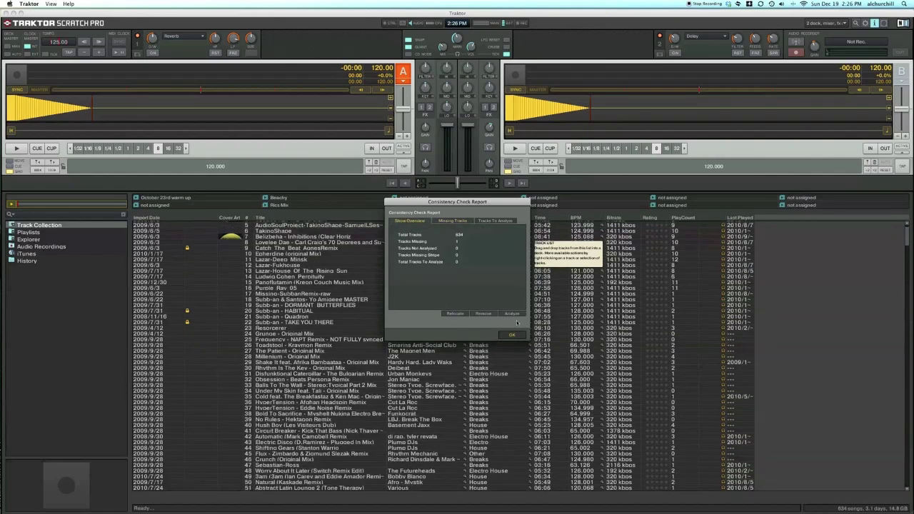
click(511, 334)
scroll(330, 285, up, 2)
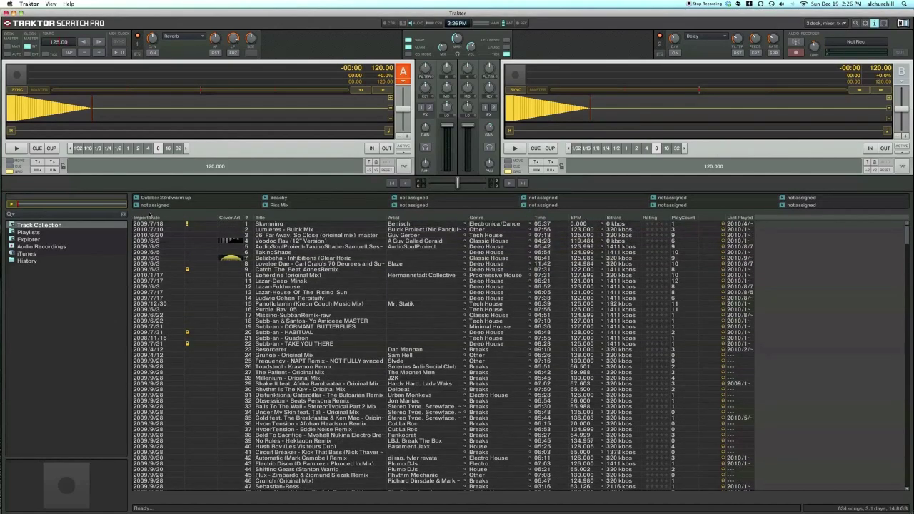
Step: Sort the 634-song collection by Import Date with the newest first
click(152, 217)
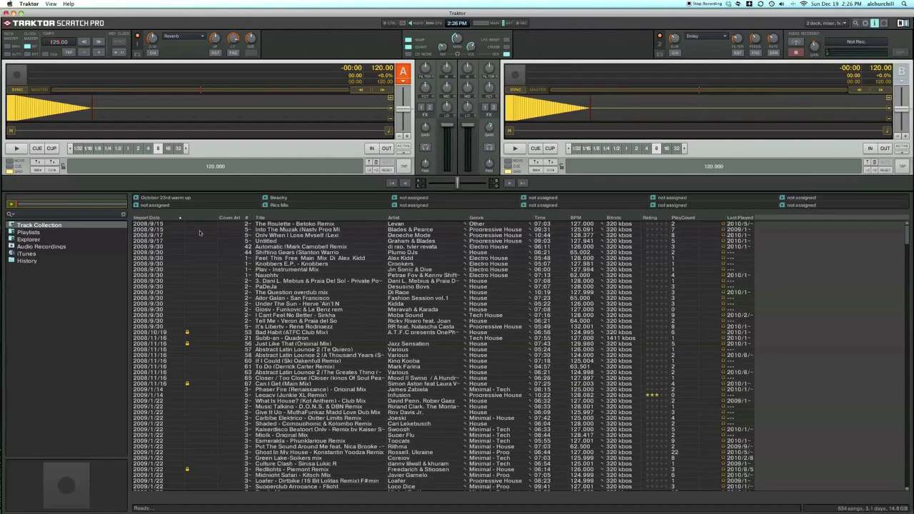
click(154, 218)
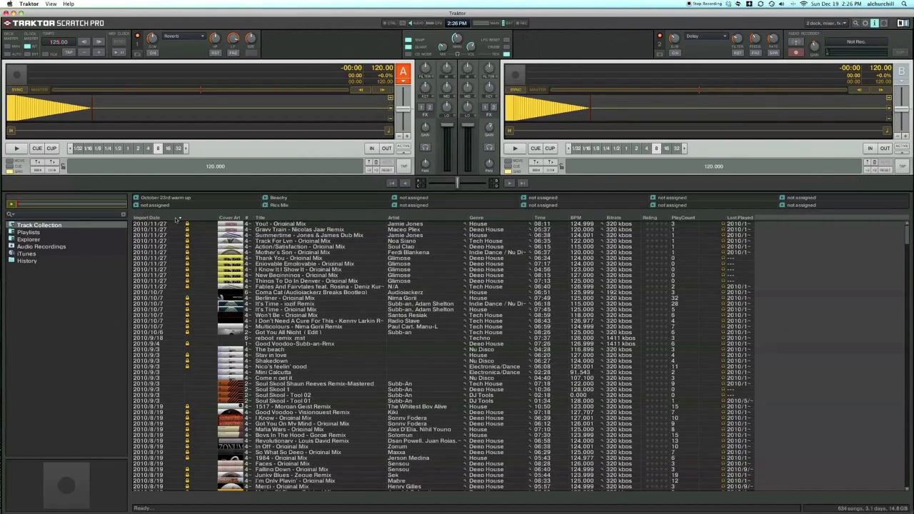
scroll(179, 235, down, 10)
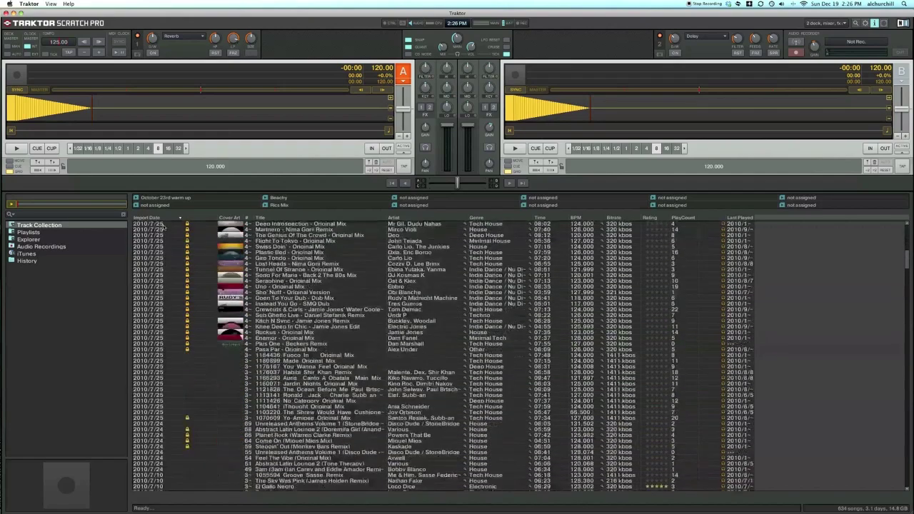
key(super+Tab)
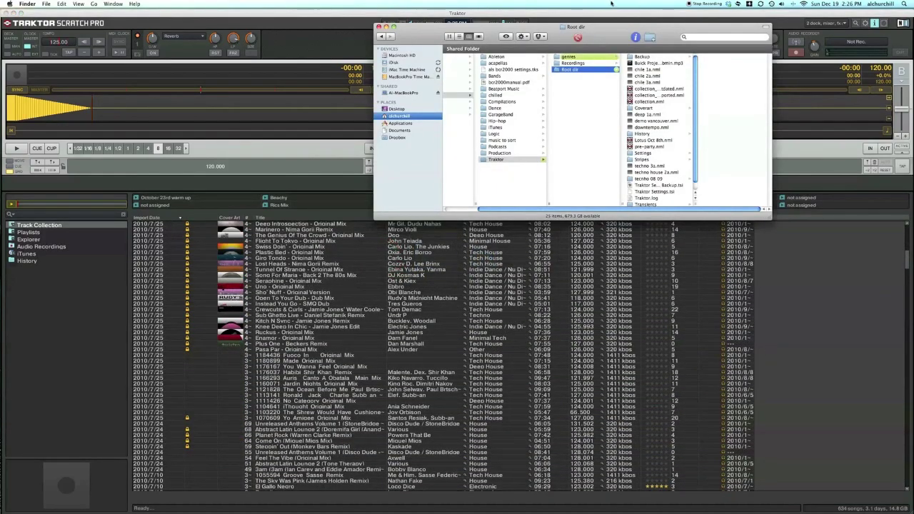
Step: View the 12 MP3s in genres > music - 10.11 (Nov) in Finder, then close the window
click(598, 57)
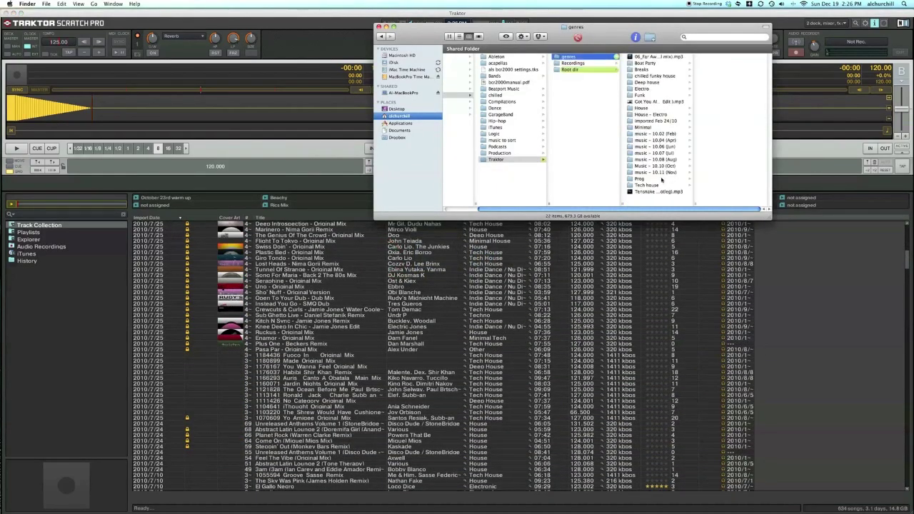
click(661, 172)
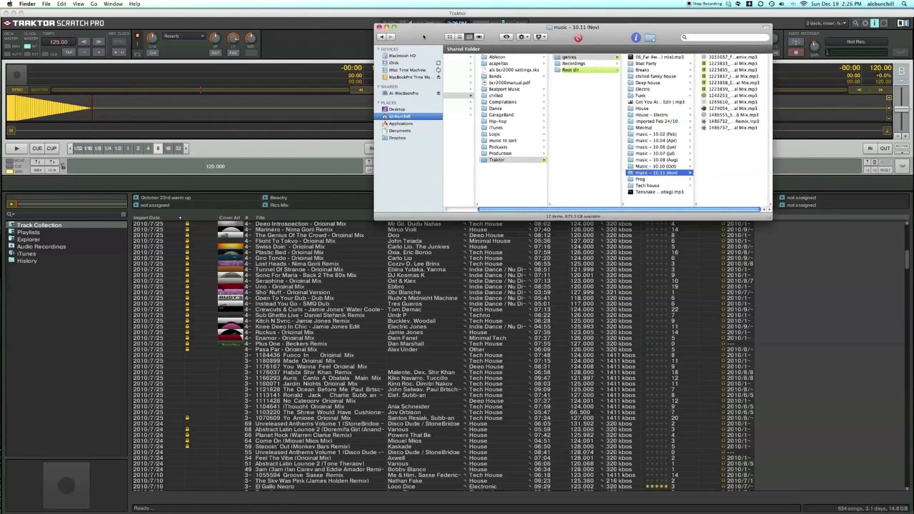
key(super+w)
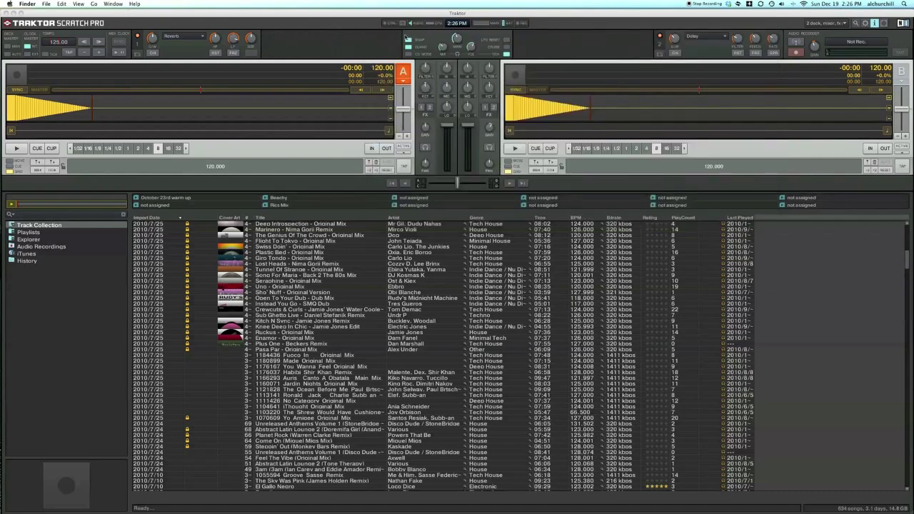